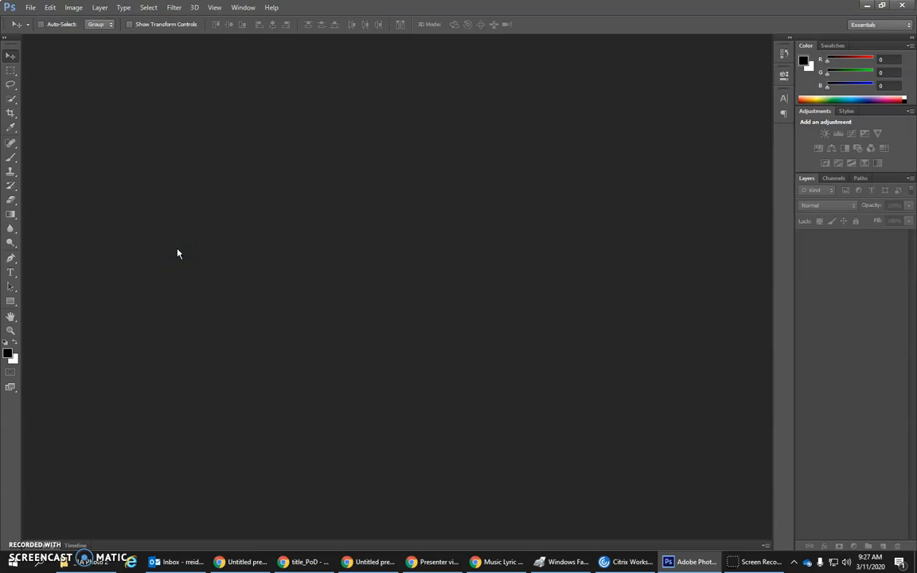
Step: Create a white 11 × 8.5 inch RGB document at 300 pixels/inch and activate the Horizontal Type tool
left_click(31, 7)
left_click(42, 19)
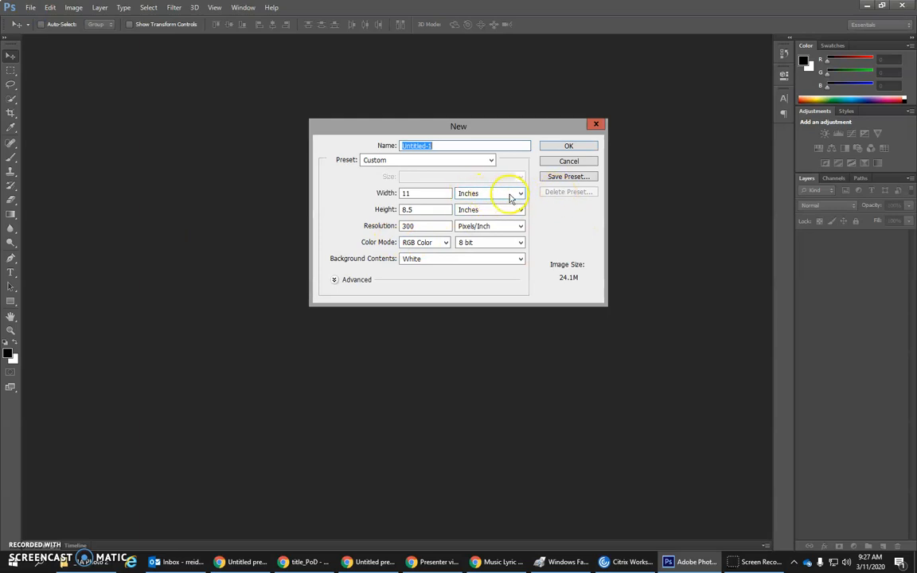
left_click(515, 194)
left_click(495, 194)
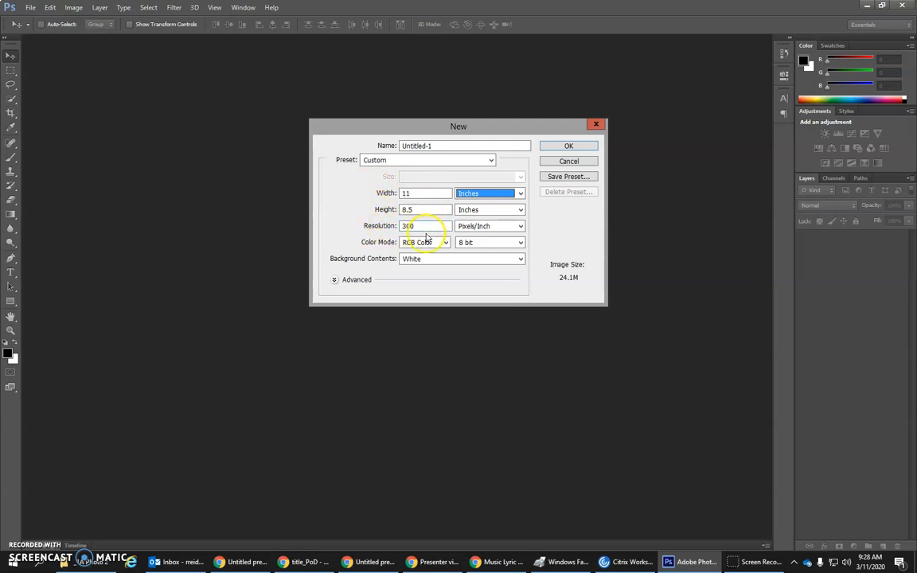
left_click(568, 146)
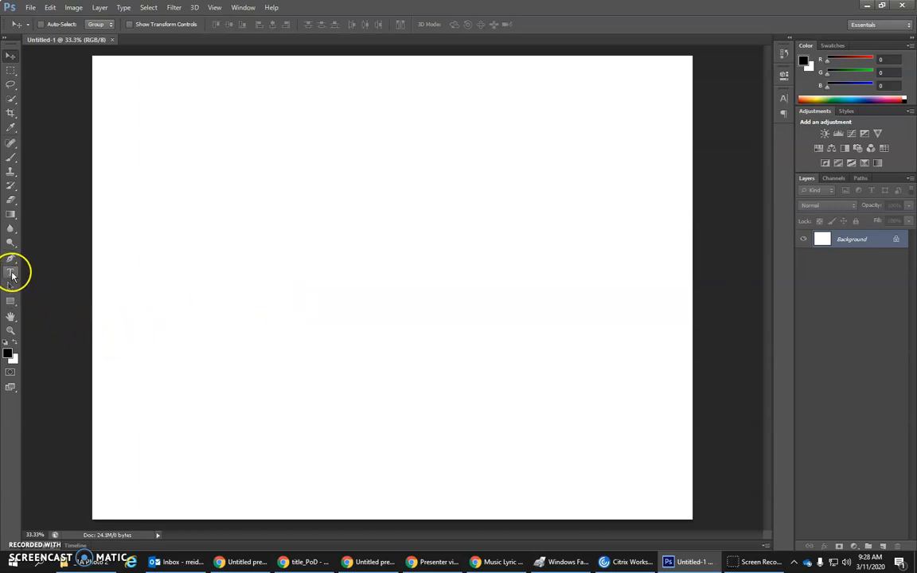
left_click(11, 273)
left_click(11, 274)
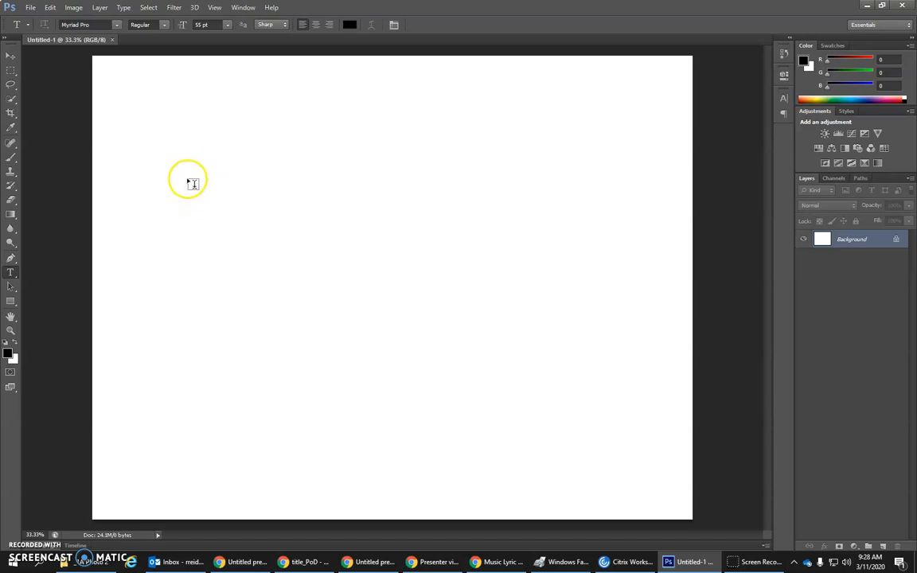
left_click(194, 176)
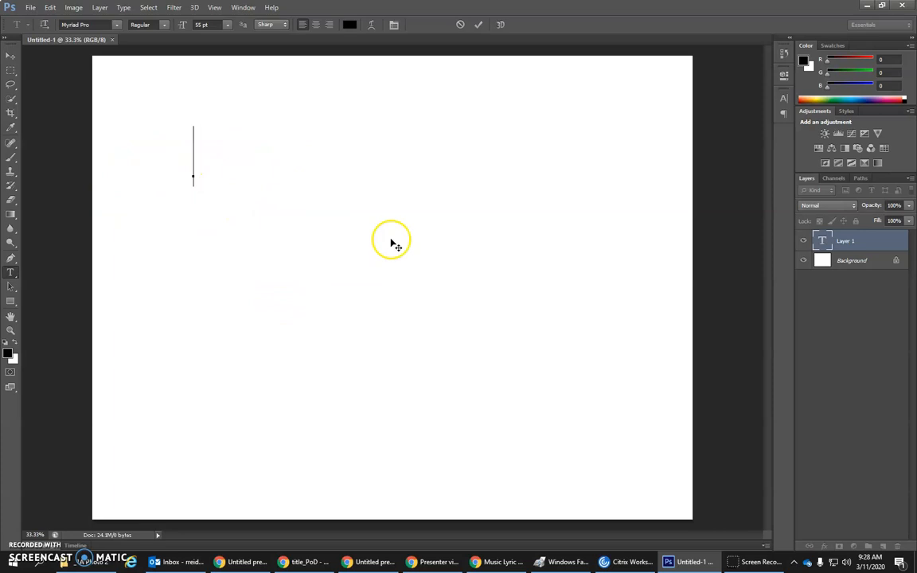
left_click(870, 241)
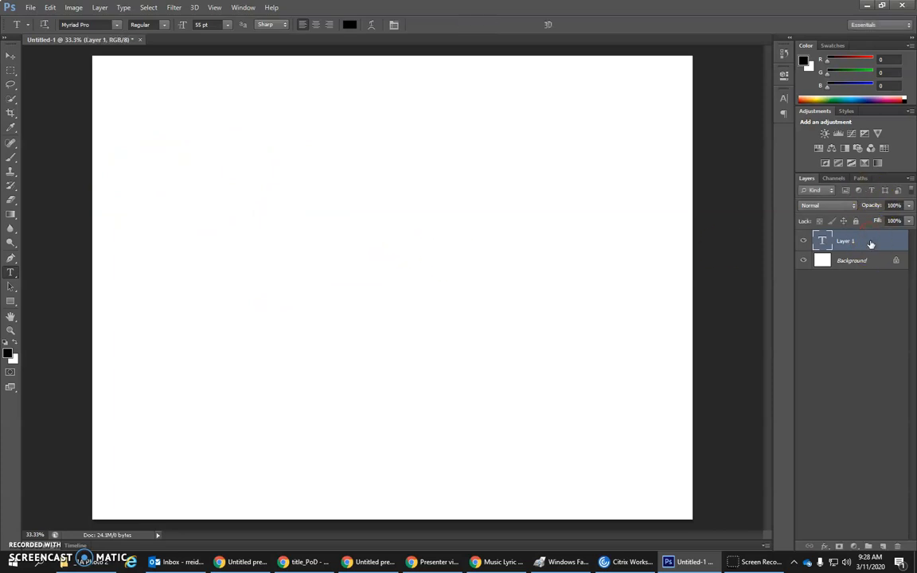
right_click(870, 243)
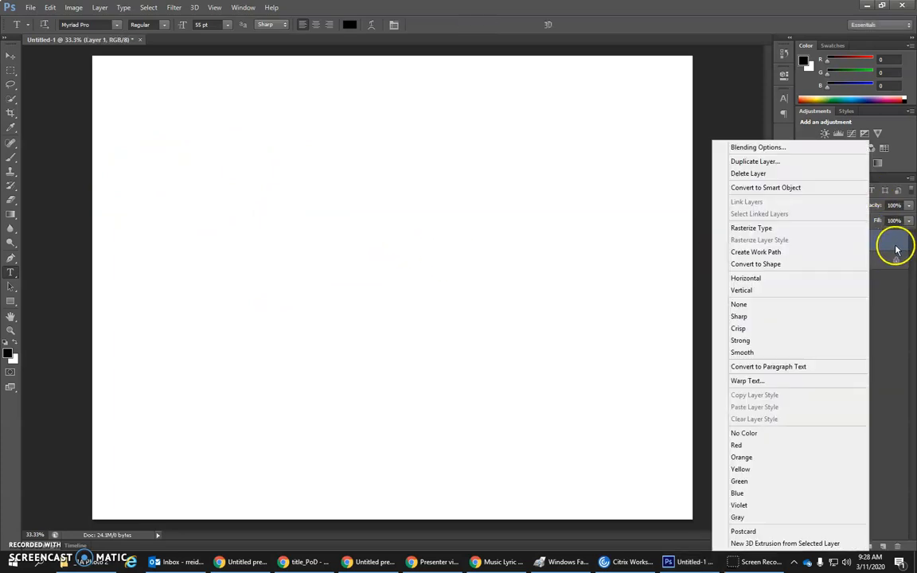
left_click(902, 240)
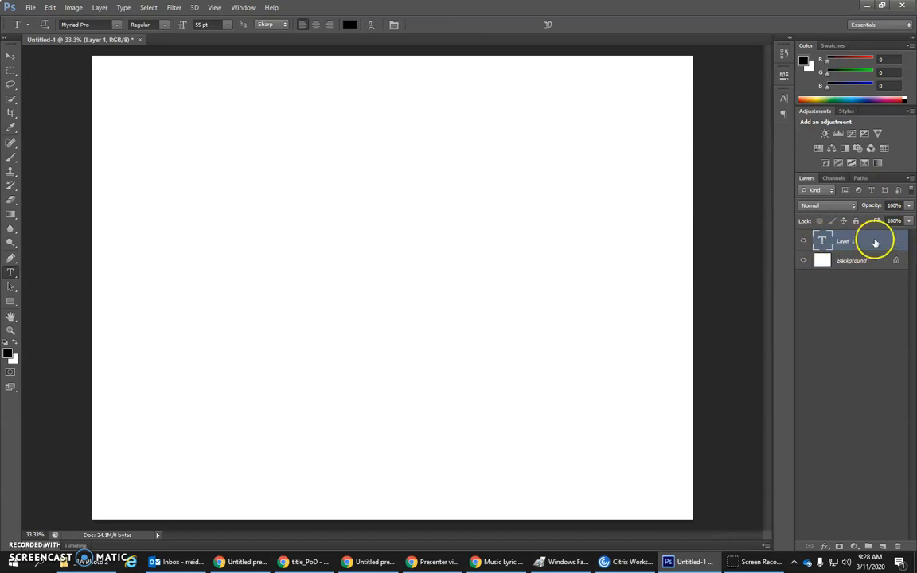
right_click(874, 242)
left_click(777, 174)
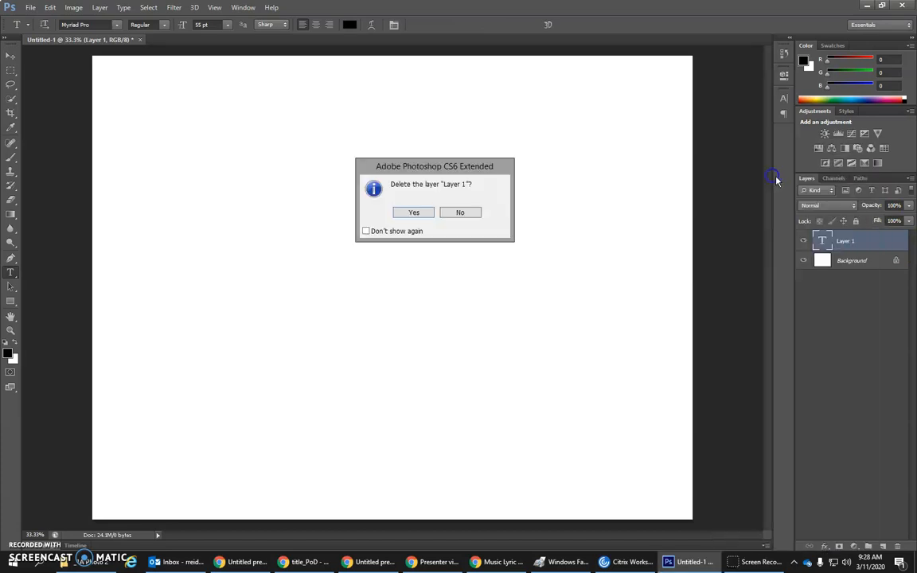
left_click(414, 213)
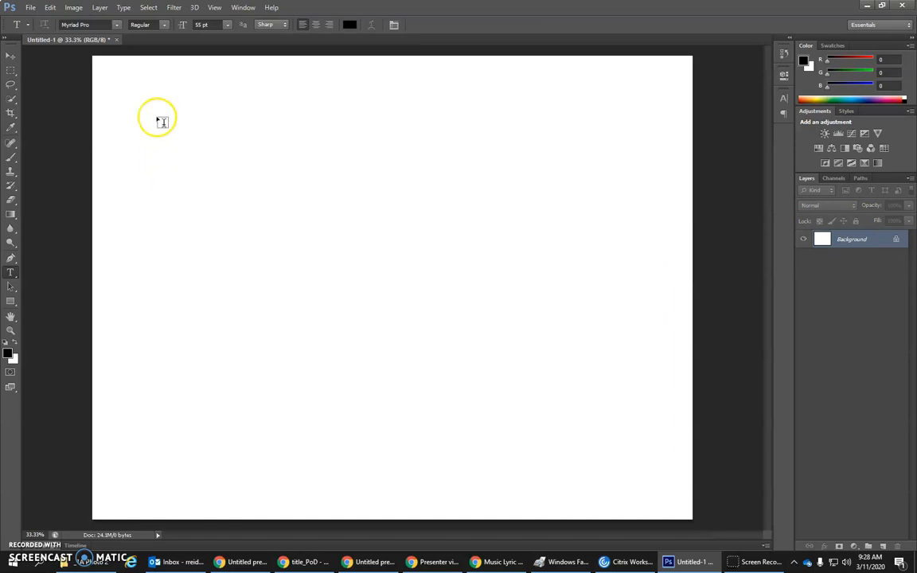
Step: Draw a large paragraph text box over the canvas's upper area and enter "Type out your song lyrics for music lyric collage"
left_click_drag(149, 99, 614, 386)
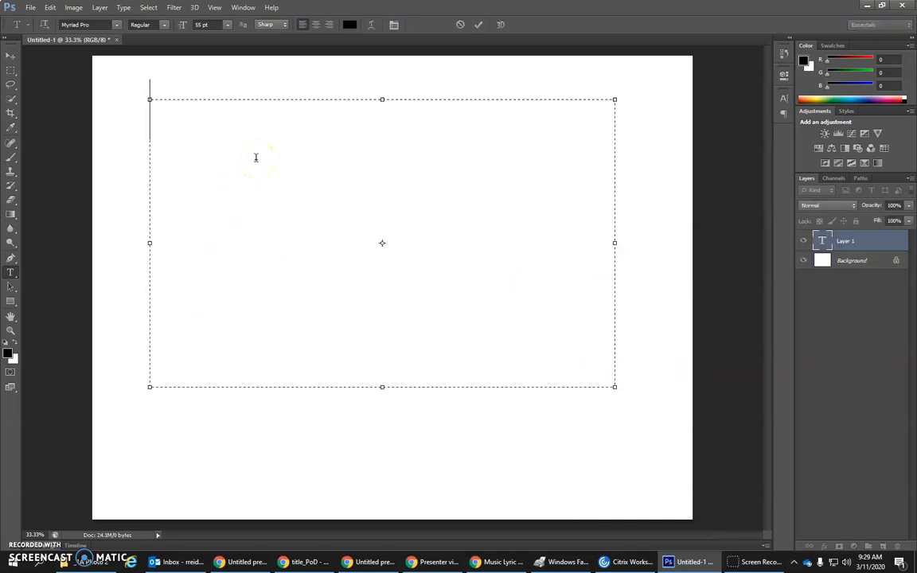
type("Typer")
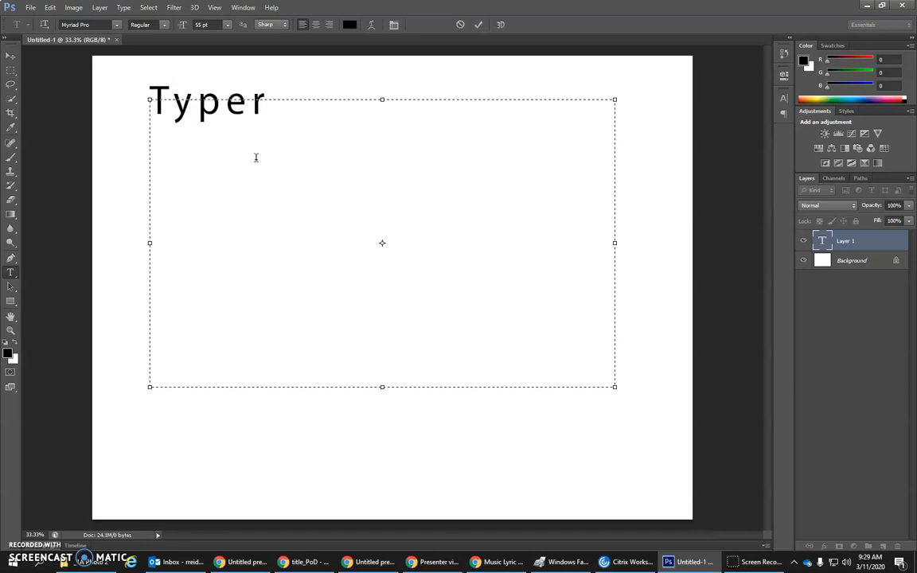
key("BackSpace")
type("out y")
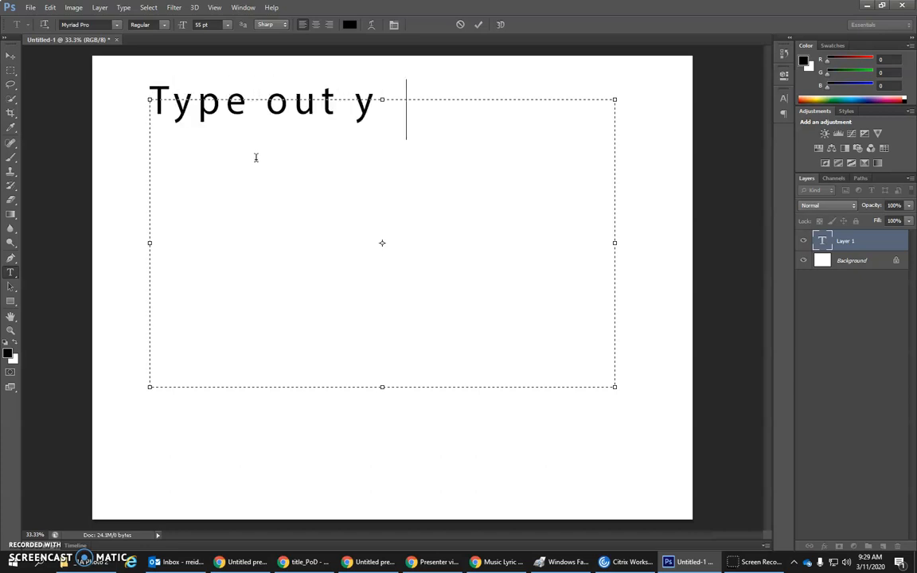
type("our song lyrics ")
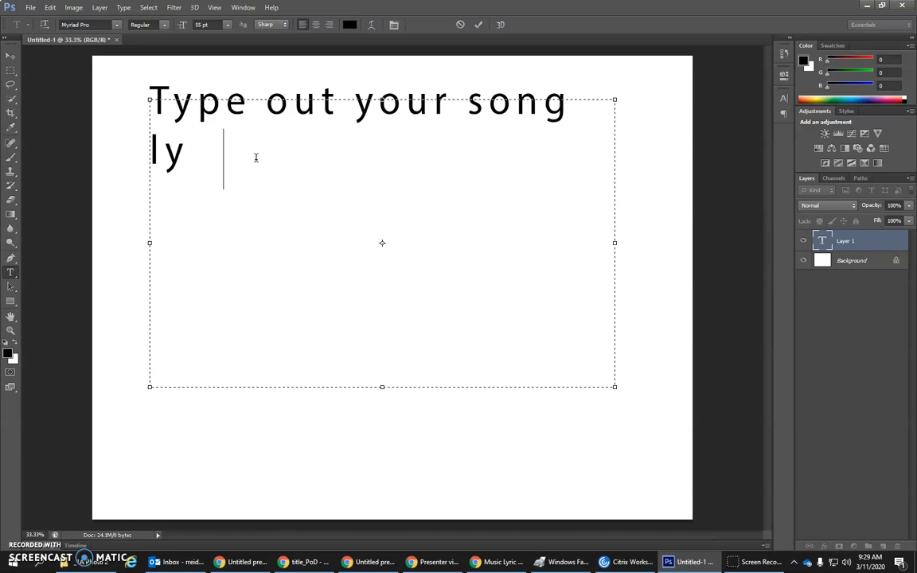
type("for mu")
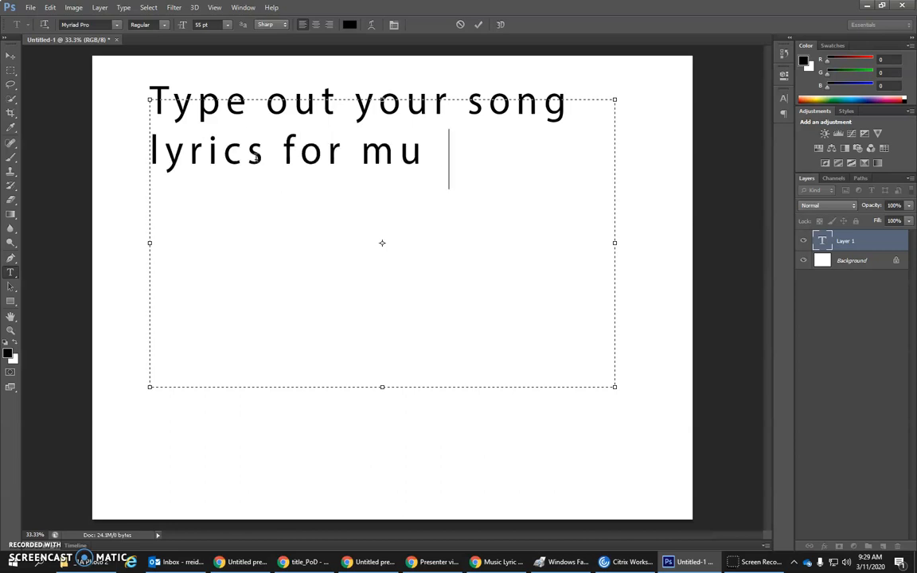
type("sic lyric collage")
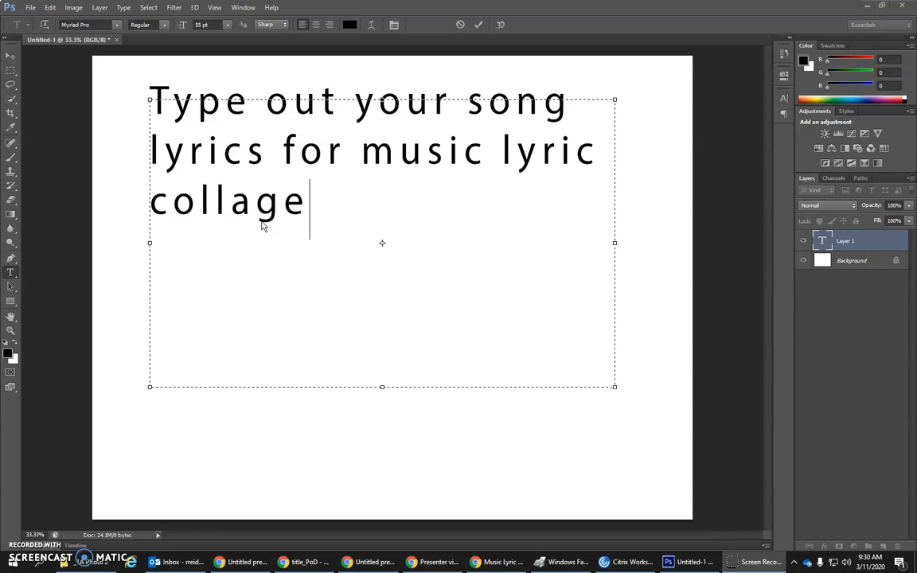
Step: Display the Character settings for the text and keep them open
left_click(242, 8)
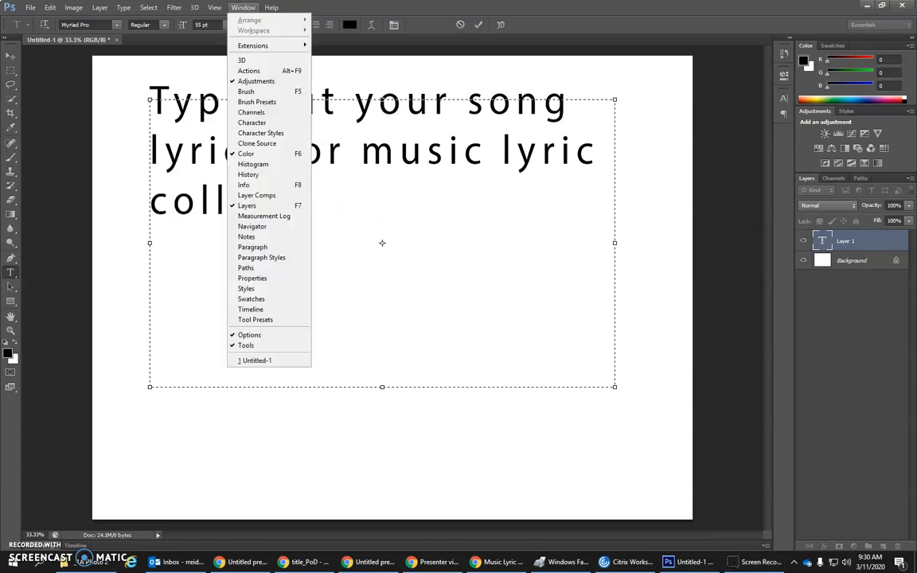
left_click(266, 127)
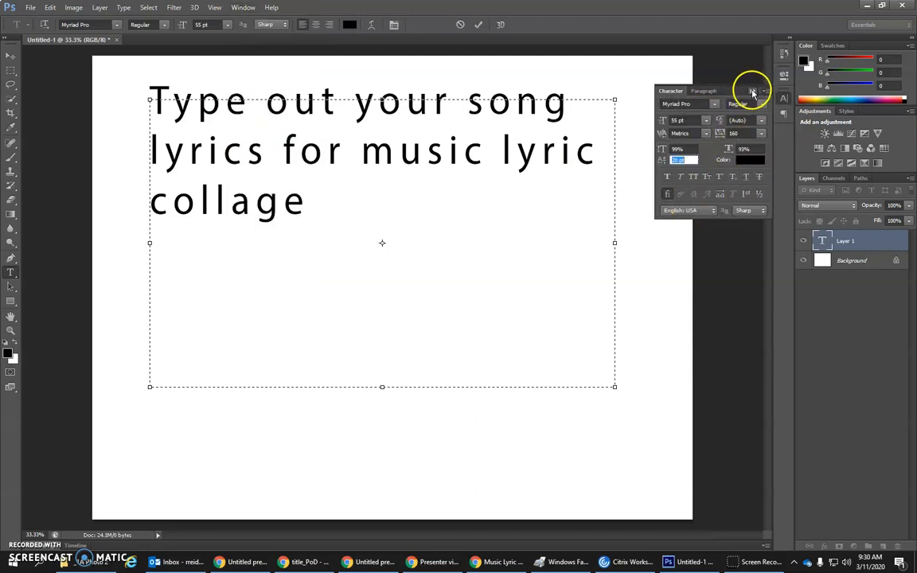
left_click(753, 93)
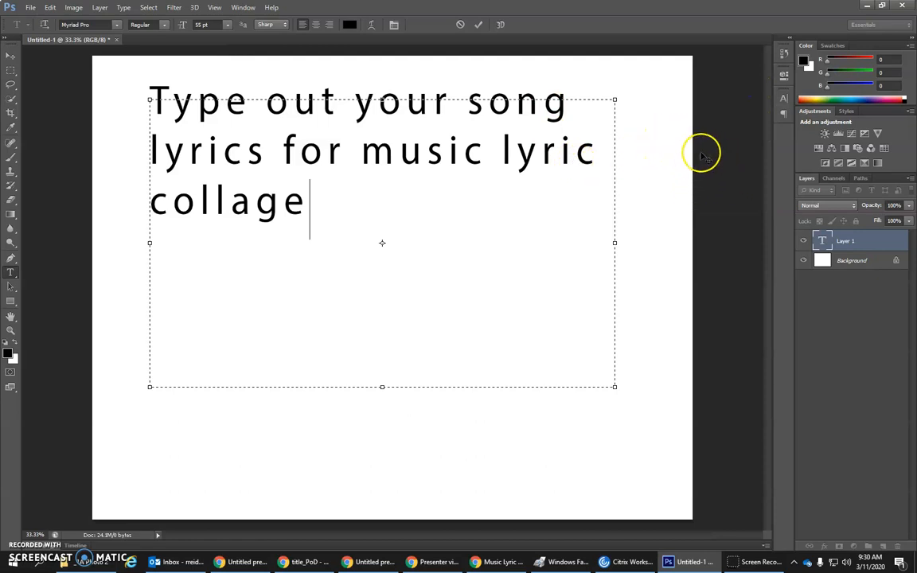
left_click(784, 100)
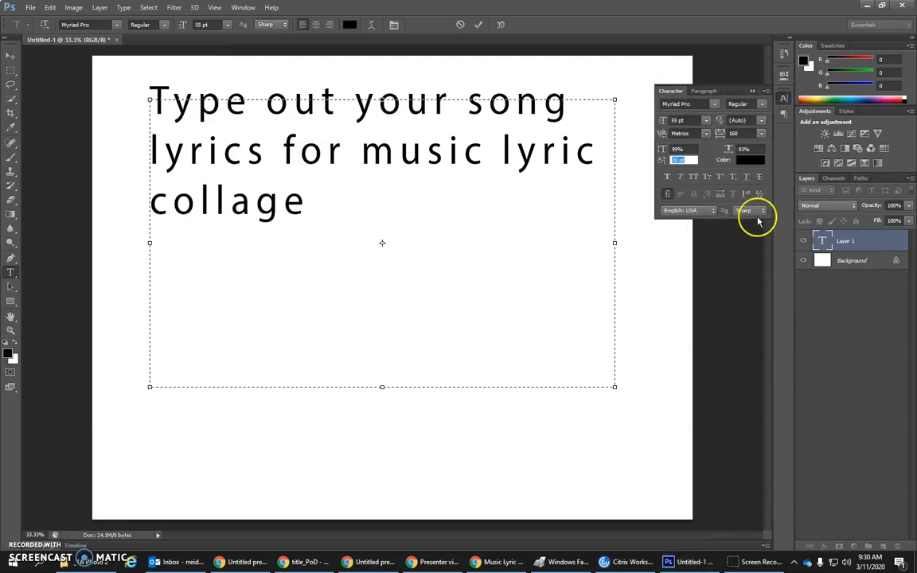
left_click(752, 91)
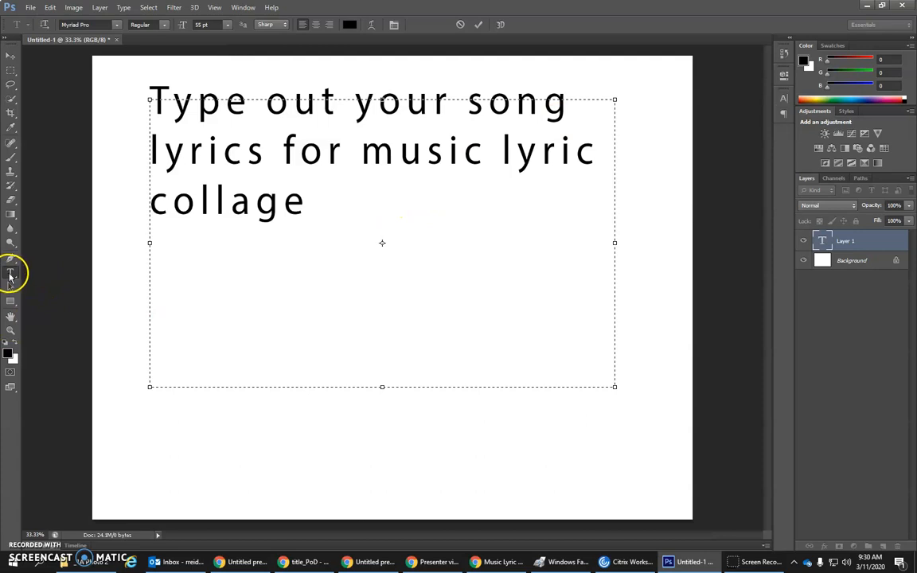
left_click(394, 26)
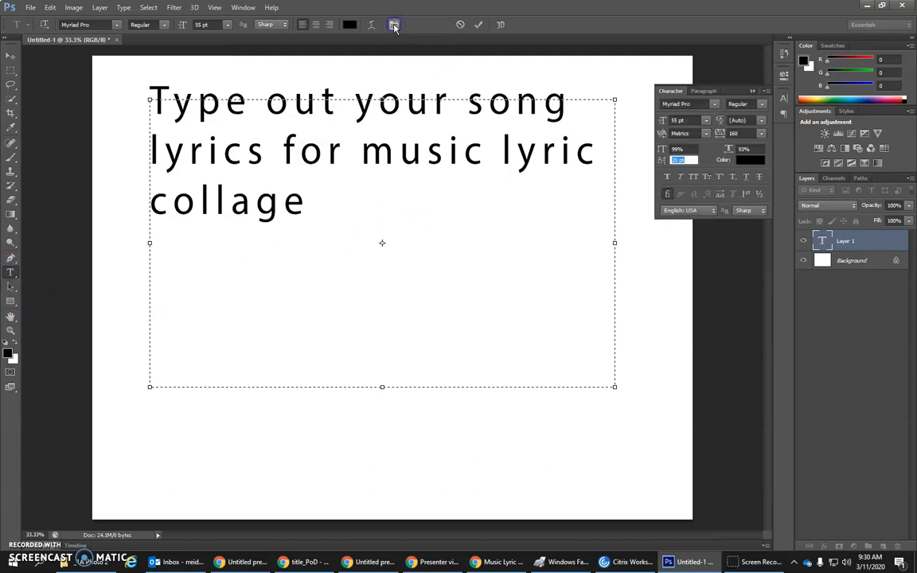
Step: Try to set the font size to 14 pt with only the cursor placed in the text
left_click(329, 196)
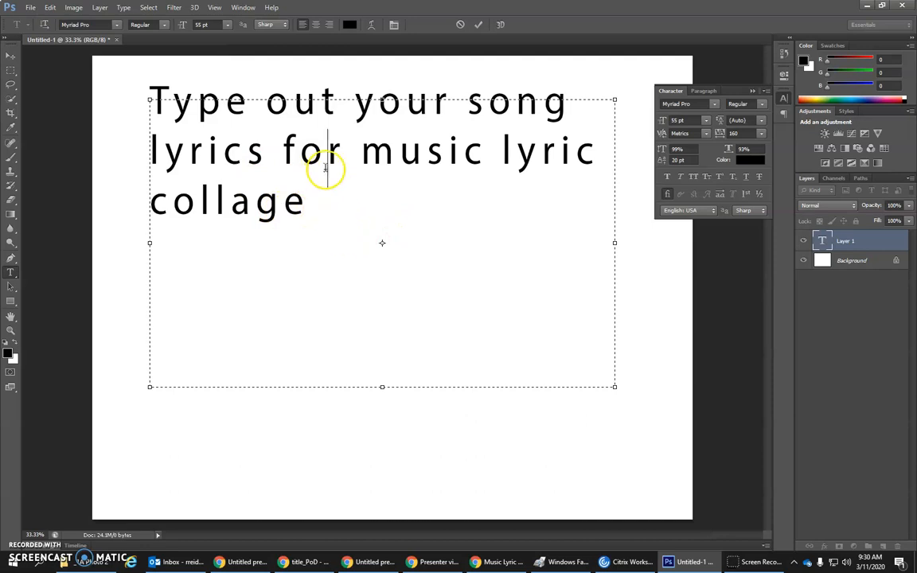
left_click(331, 206)
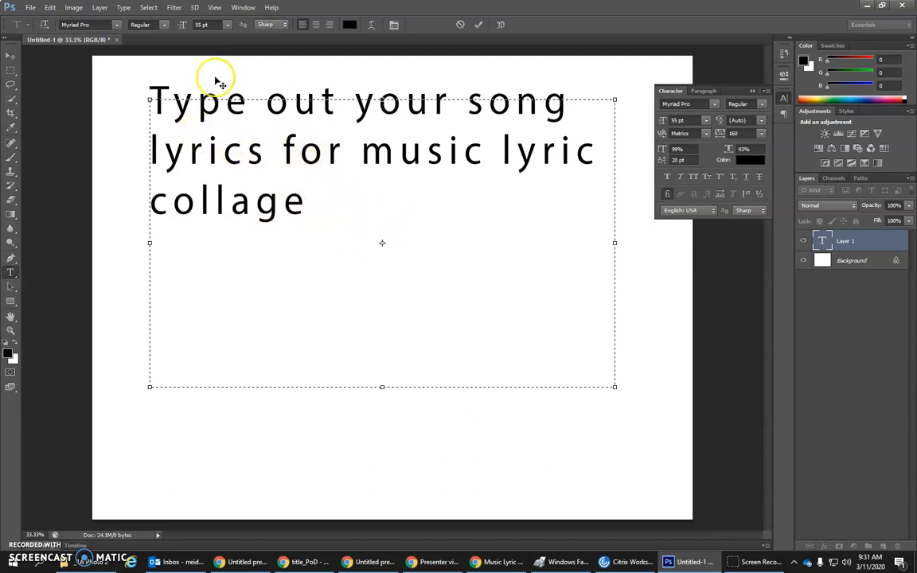
left_click(705, 120)
left_click(715, 290)
left_click(705, 121)
left_click(697, 220)
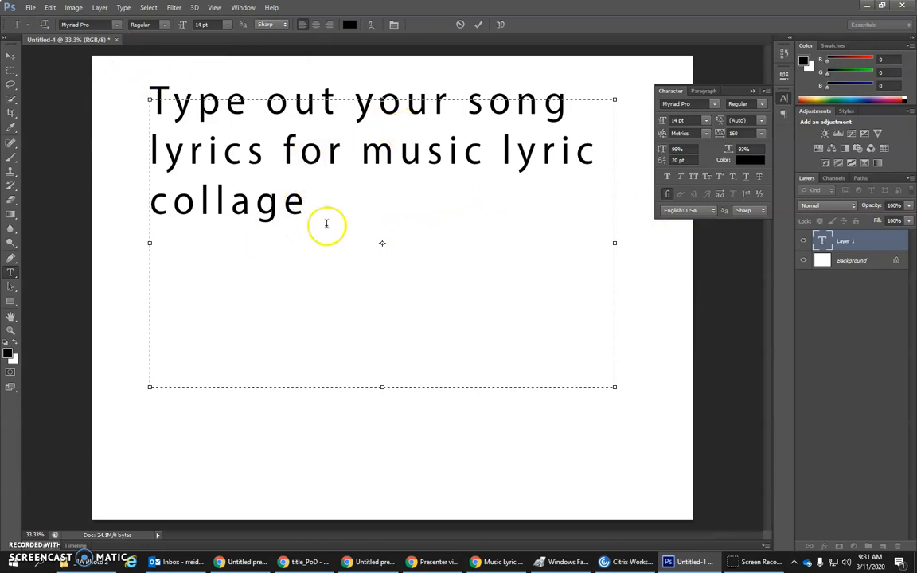
Step: Select the whole text and try font sizes of 8, 30, 60 and 61 pt before settling on 58 pt
left_click_drag(381, 208, 111, 112)
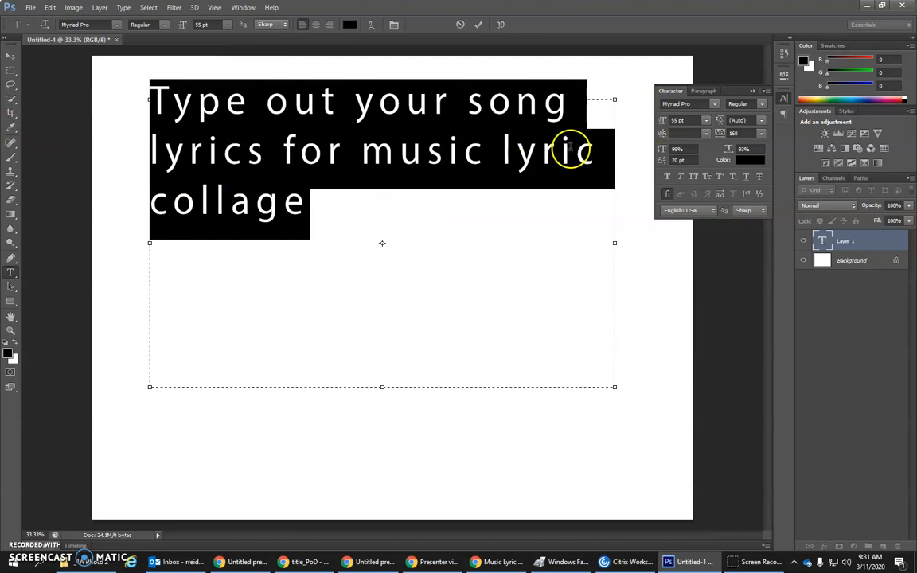
left_click(705, 120)
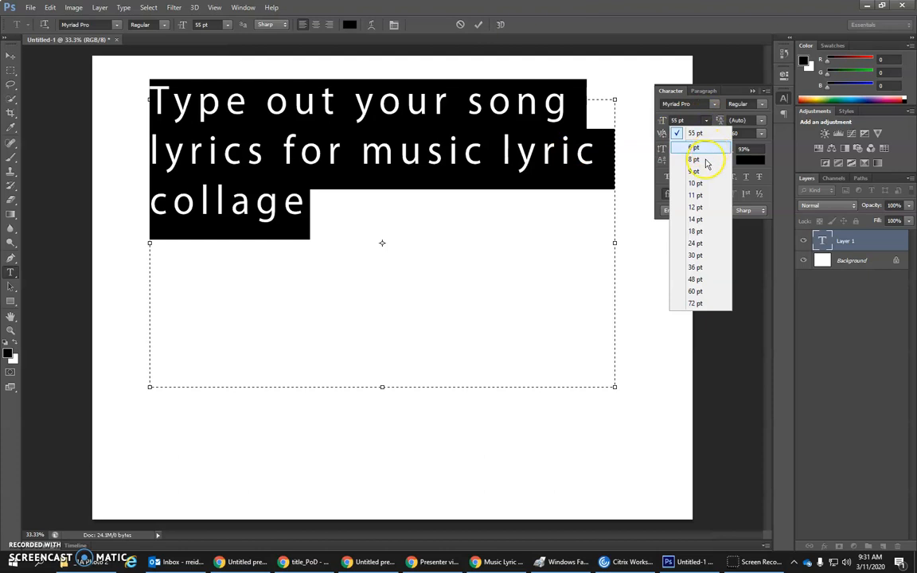
left_click(710, 158)
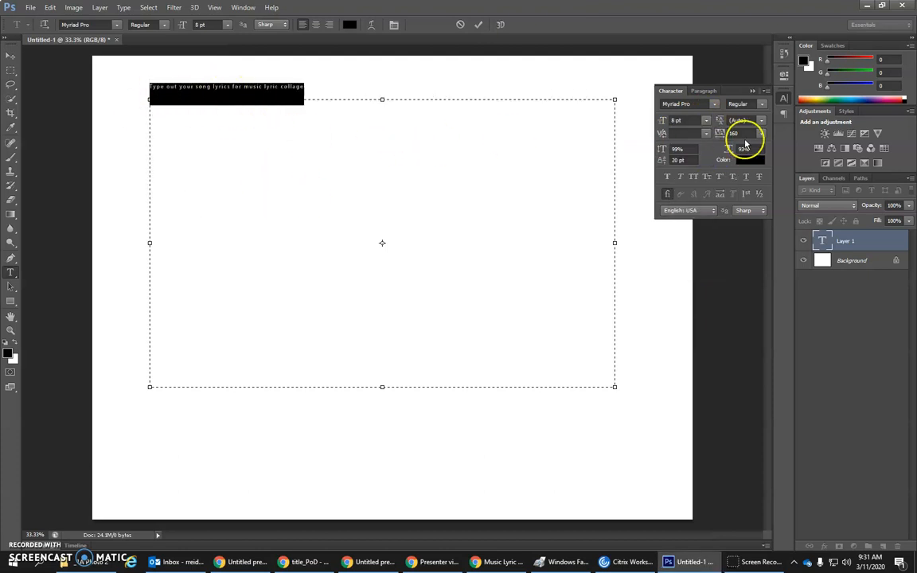
left_click(705, 120)
left_click(706, 255)
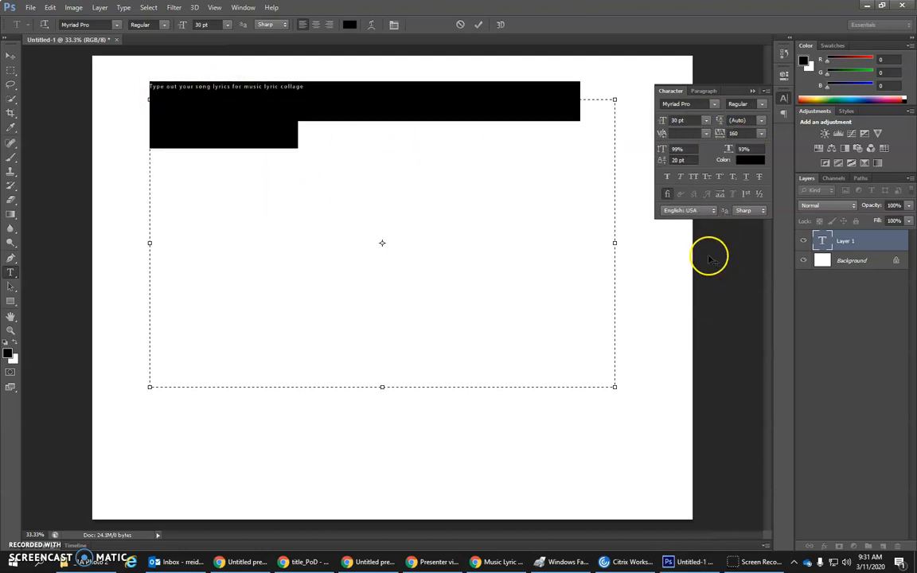
left_click(705, 120)
left_click(701, 293)
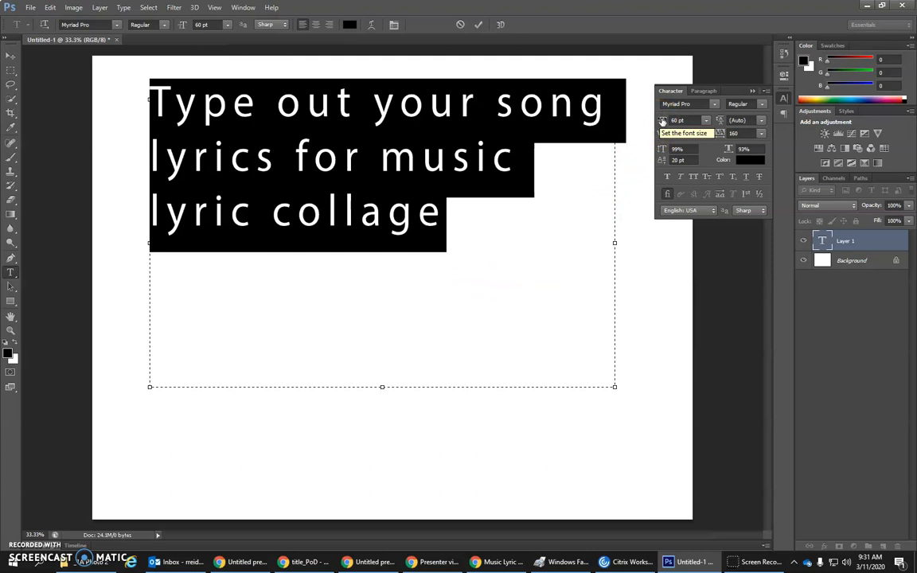
mouse_move(662, 124)
left_mouse_down()
mouse_move(675, 124)
mouse_move(647, 122)
mouse_move(662, 123)
left_mouse_up()
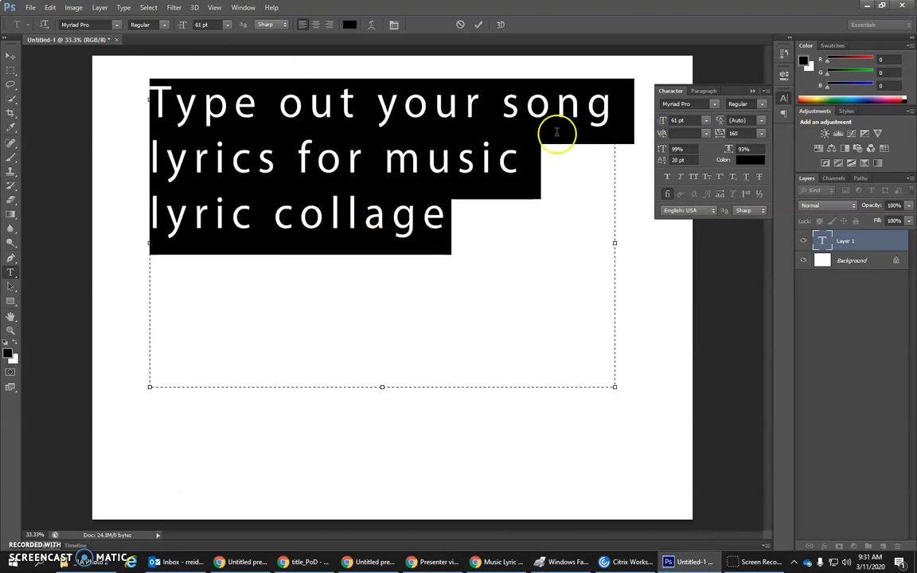
left_click_drag(662, 122, 658, 123)
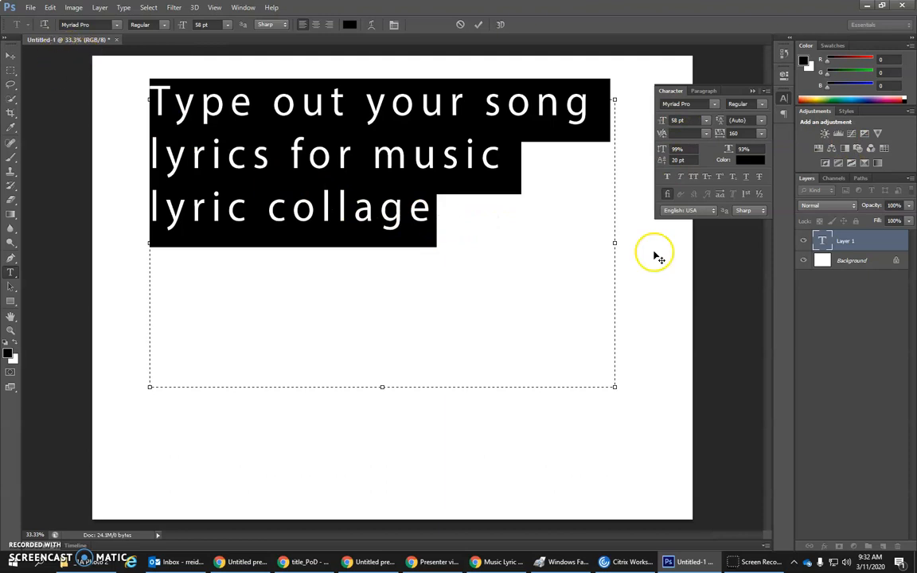
Step: Try the Orator Std font on the selected text, and change it to Plantagenet Cherokee
left_click(714, 104)
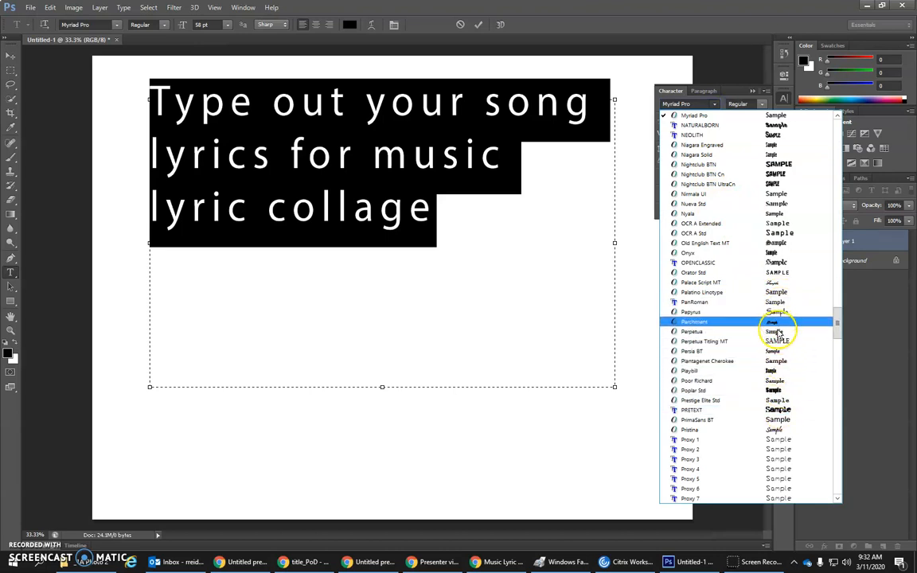
left_click(782, 276)
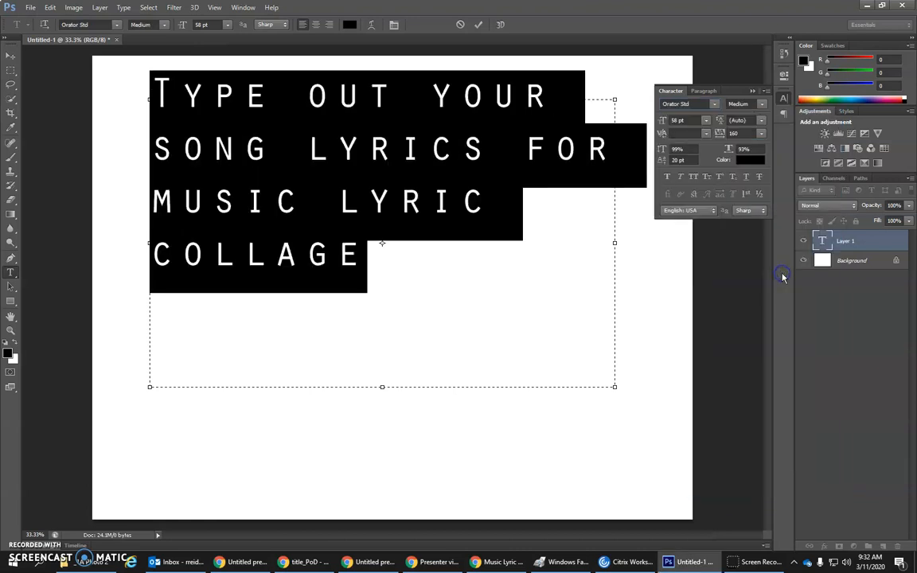
left_click(714, 104)
left_click(716, 201)
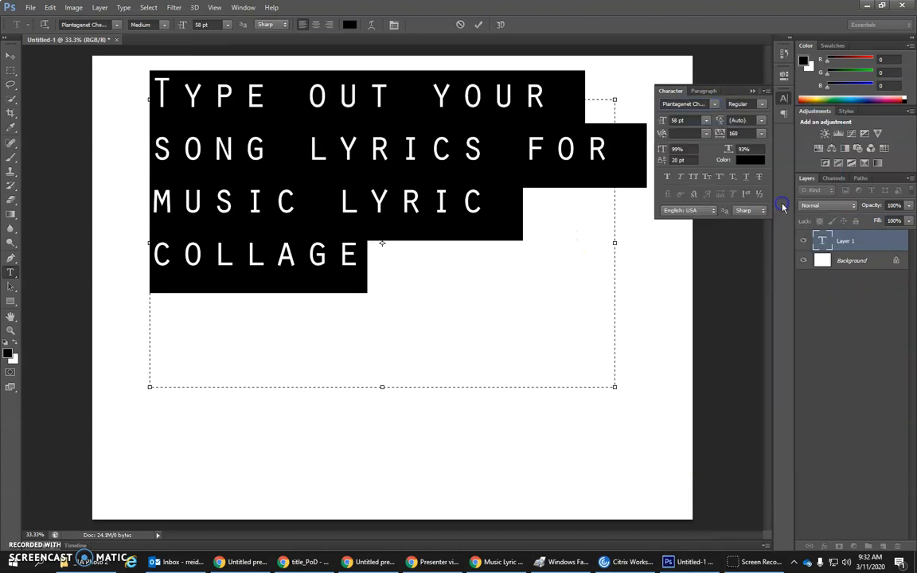
Step: Try the PUPPYLIKE font on the selected text, and go on through the fonts after it to Revit_HEB_DWG
left_click(713, 102)
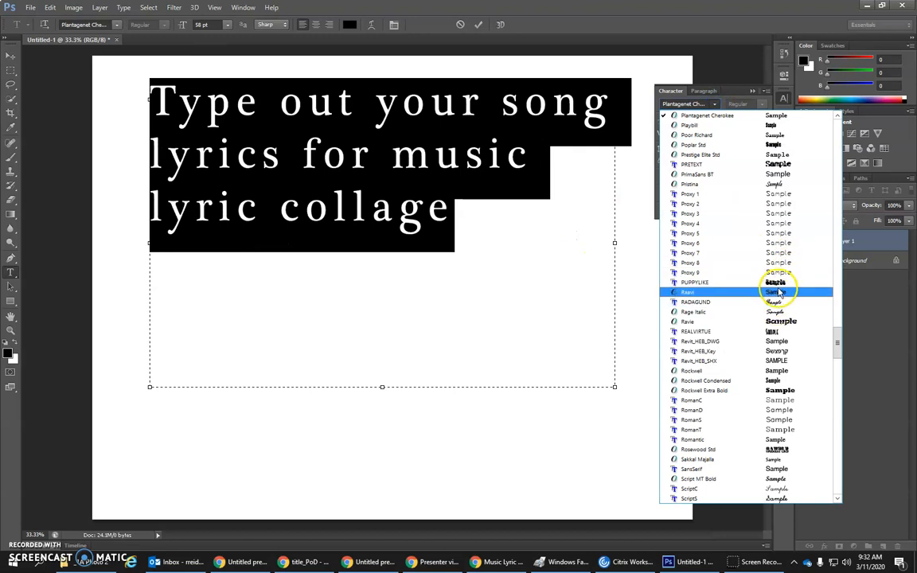
left_click(776, 283)
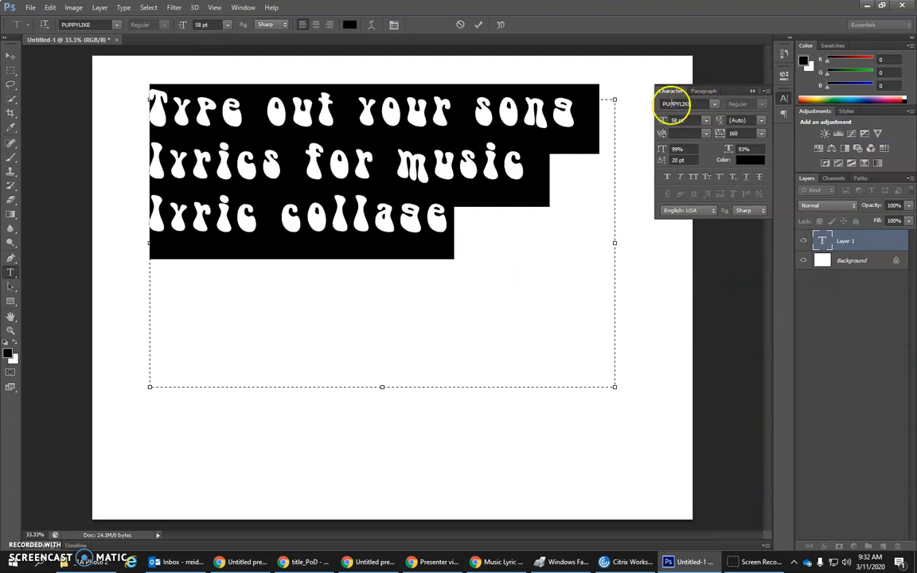
left_click(675, 104)
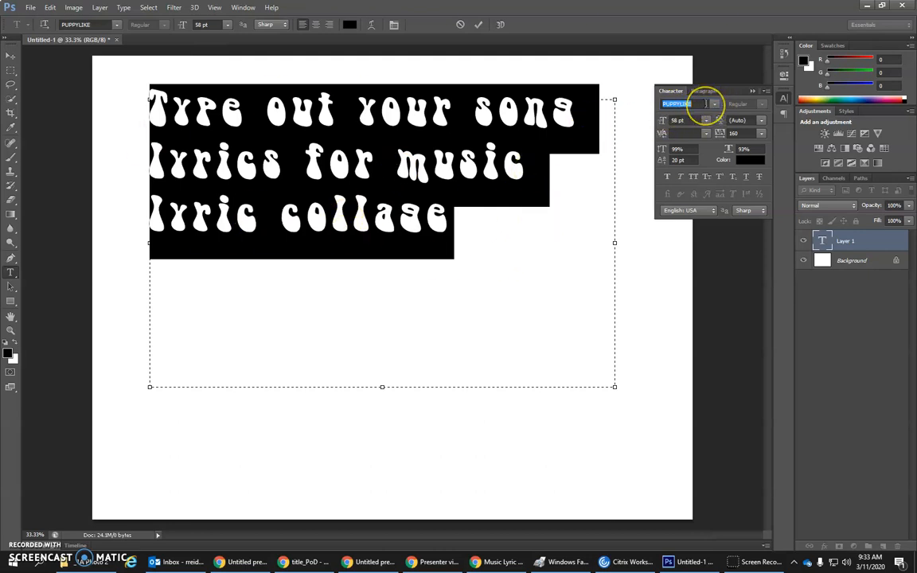
key("Down")
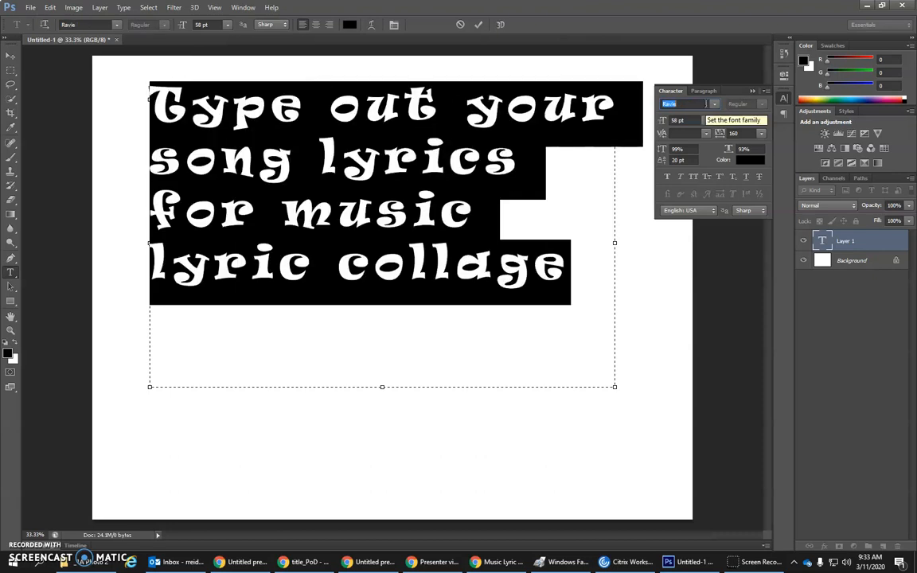
key("Down")
key("Down")
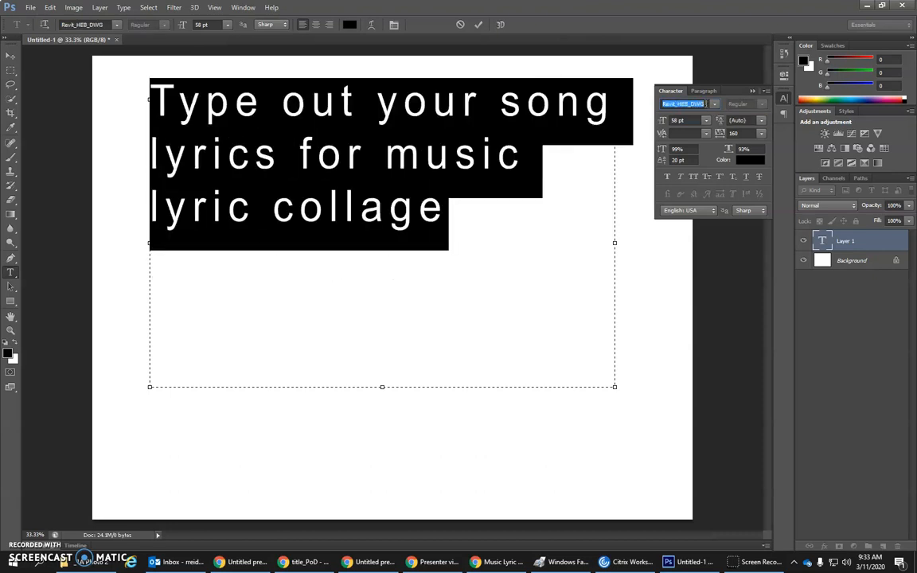
key("alt+p")
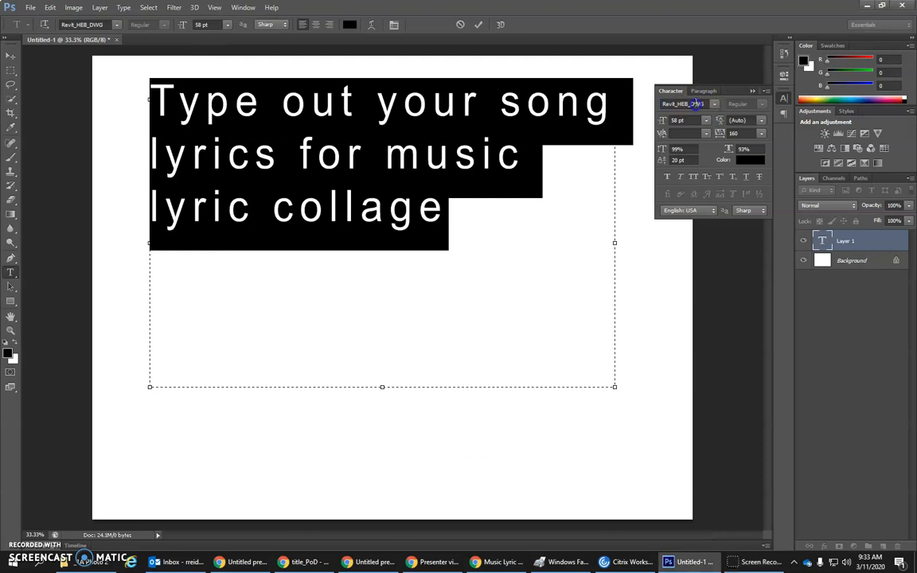
Step: Preview neighbouring fonts on the selected text one by one, including Revit_HEB_SHX and Ravie, and settle on Rage Italic
left_click(704, 104)
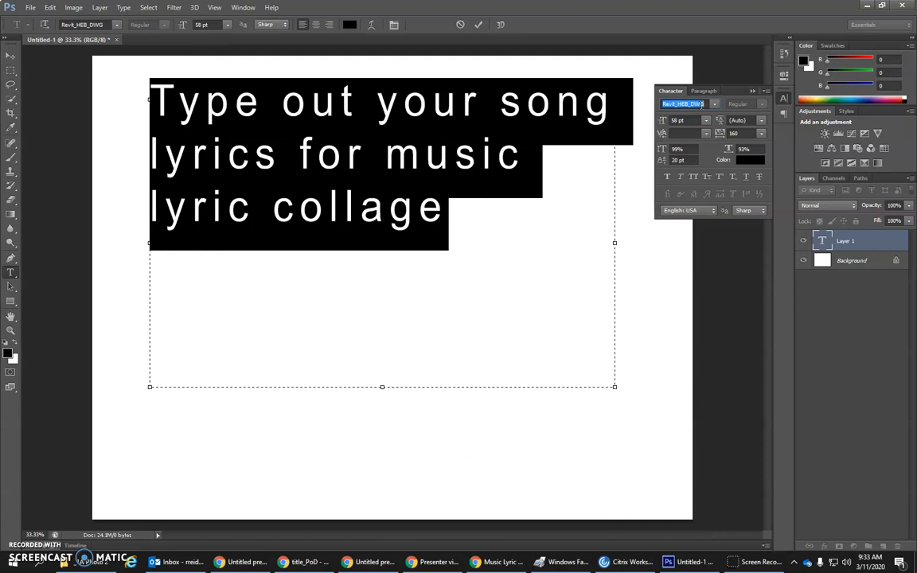
key("Down")
key("Down")
key("Down")
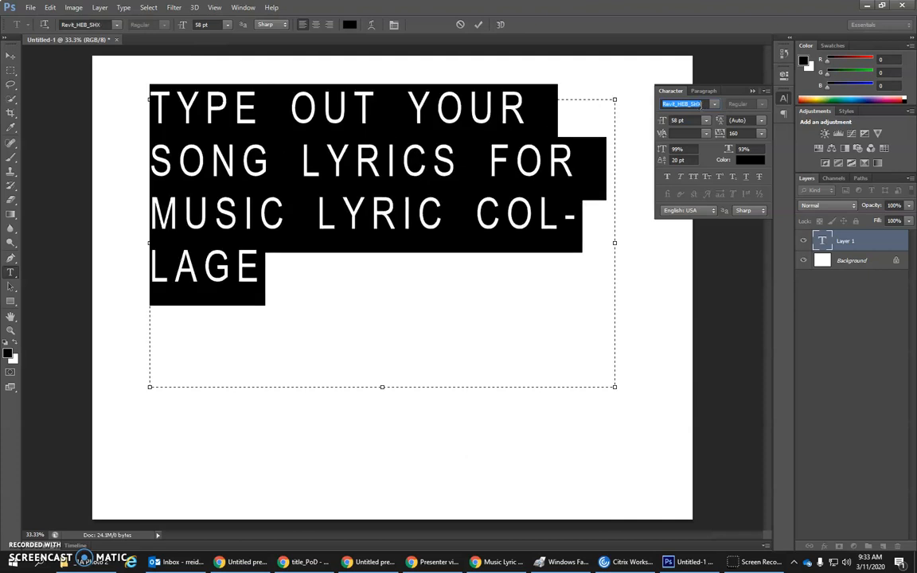
key("Down")
key("Down")
key("Down")
key("Down")
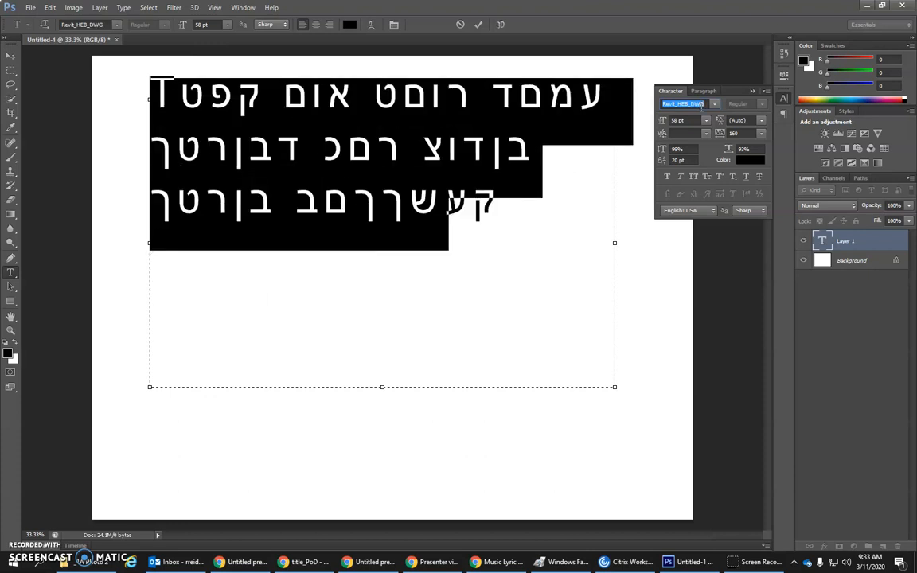
key("Down")
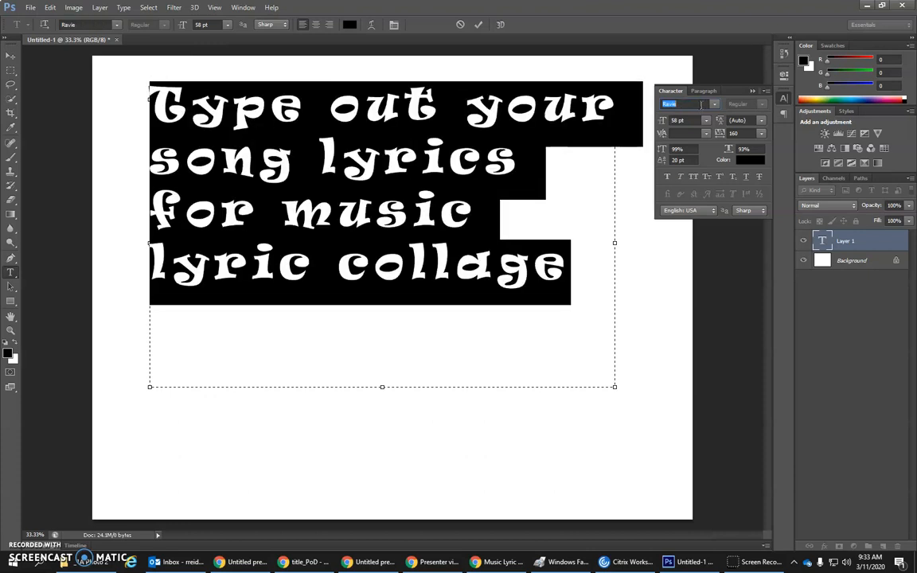
key("Up")
key("Up")
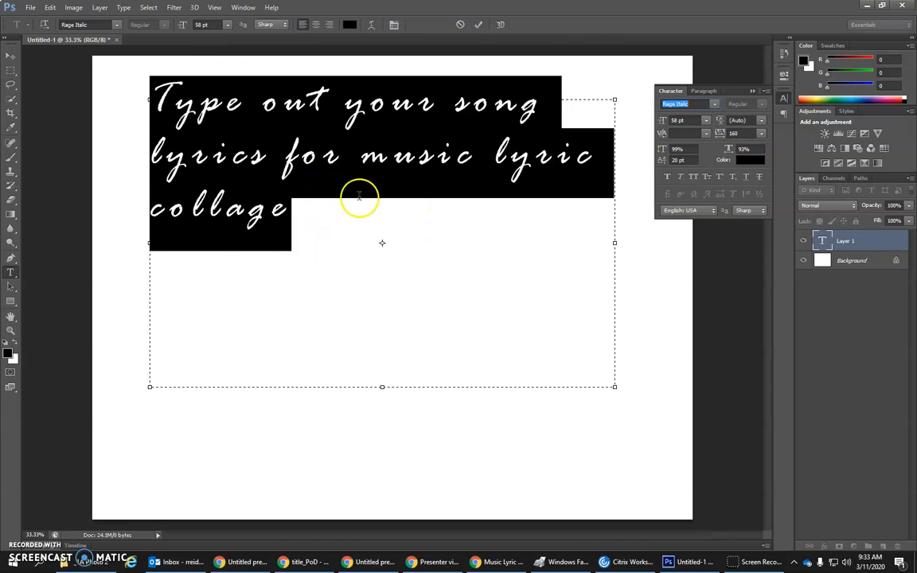
Step: Set the color of the selected text to a saturated blue-violet, after trying a pale lavender
left_click(751, 160)
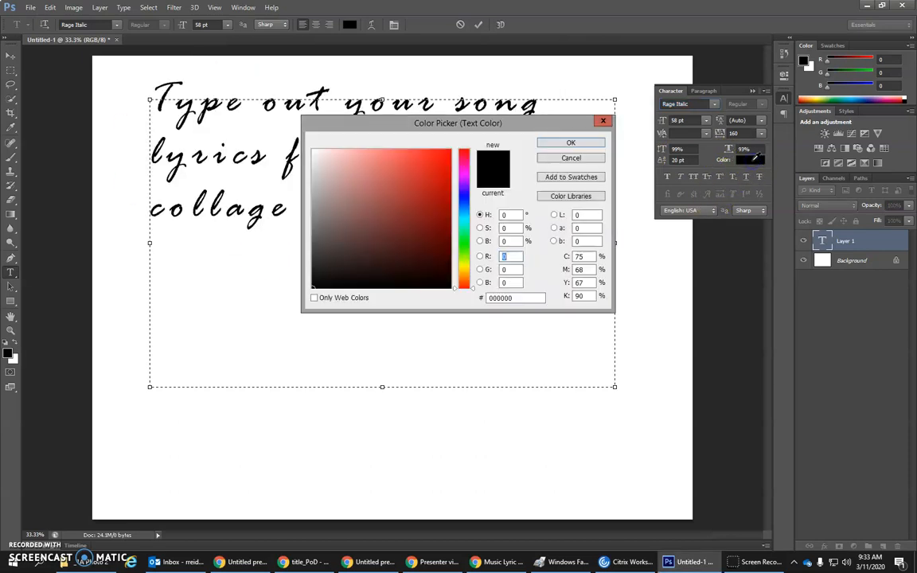
mouse_move(428, 196)
left_mouse_down()
mouse_move(438, 151)
mouse_move(413, 146)
mouse_move(439, 190)
left_mouse_up()
left_click(471, 195)
mouse_move(390, 161)
left_mouse_down()
mouse_move(335, 150)
mouse_move(353, 150)
left_mouse_up()
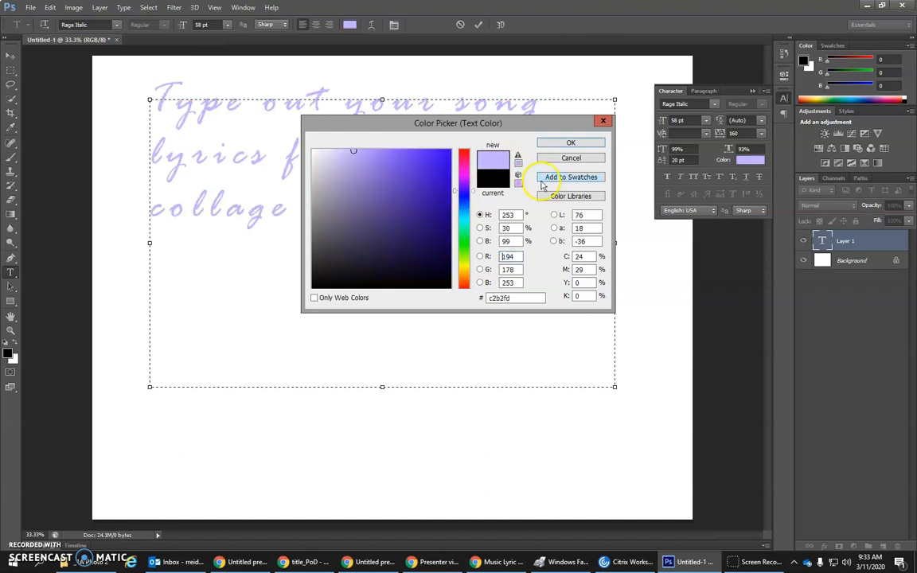
left_click(417, 153)
left_click(570, 143)
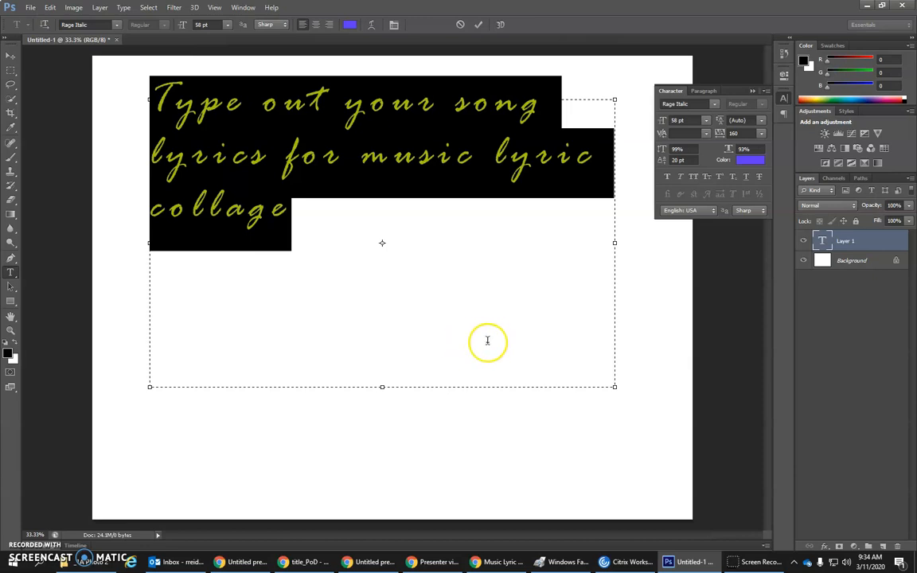
Step: Try the SansSerif font on the selected text
left_click(713, 104)
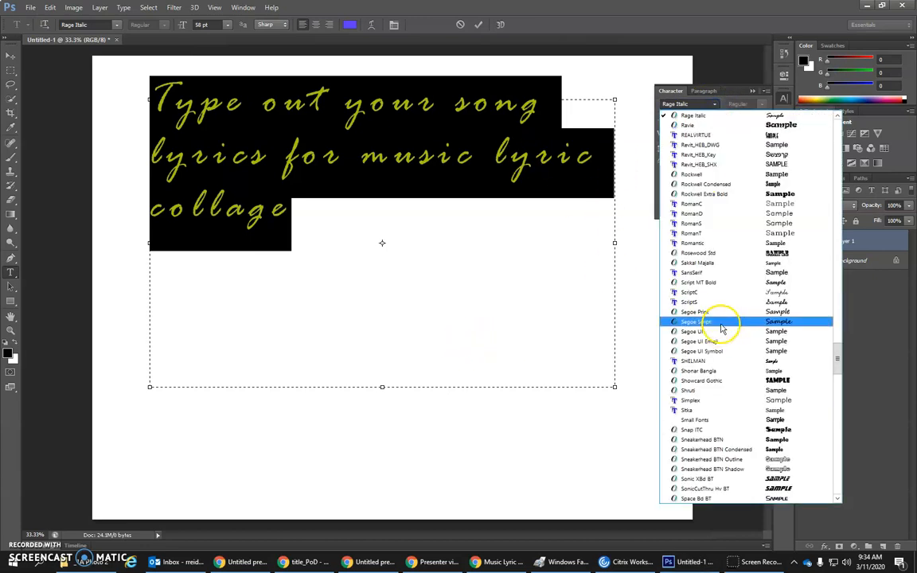
left_click(731, 275)
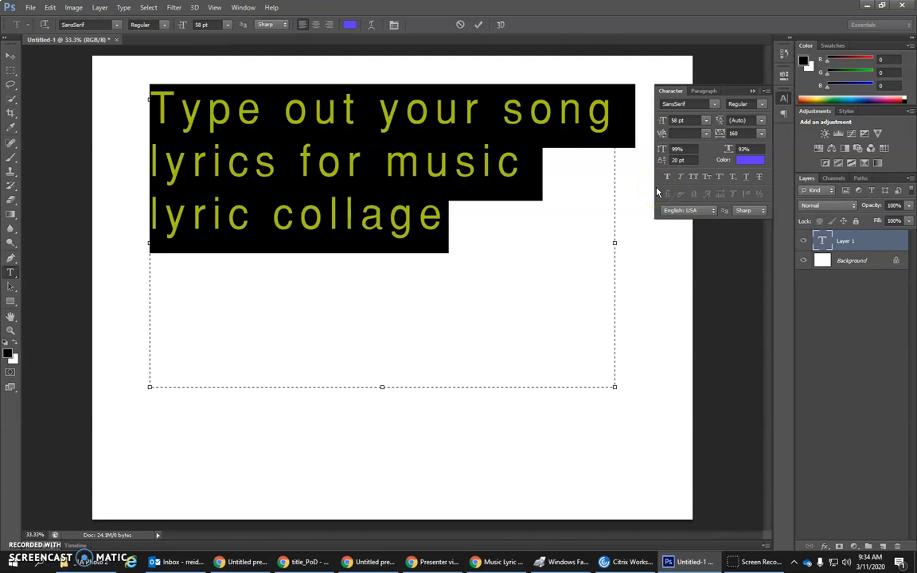
Step: Examine the tracking and kerning settings for the selected characters and compare what each one controls
left_click(675, 149)
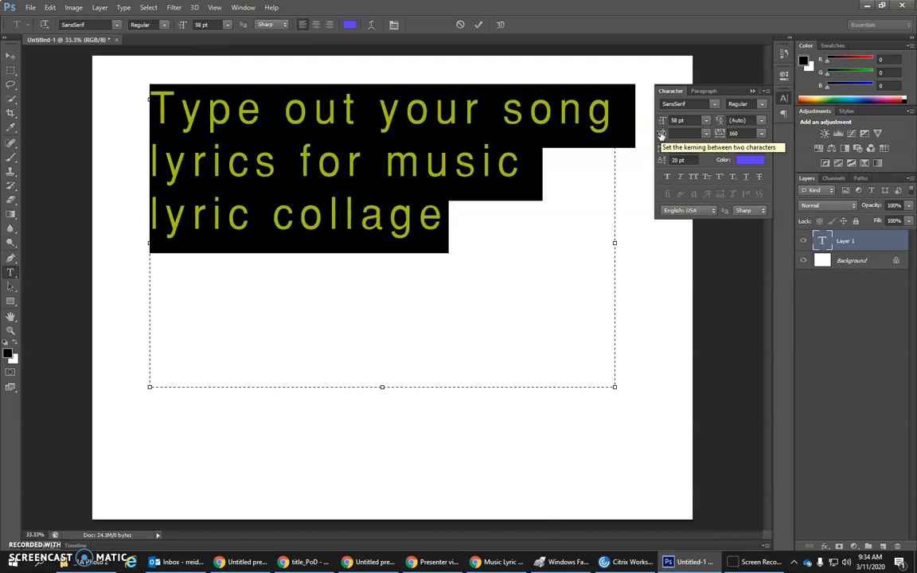
left_click(721, 133)
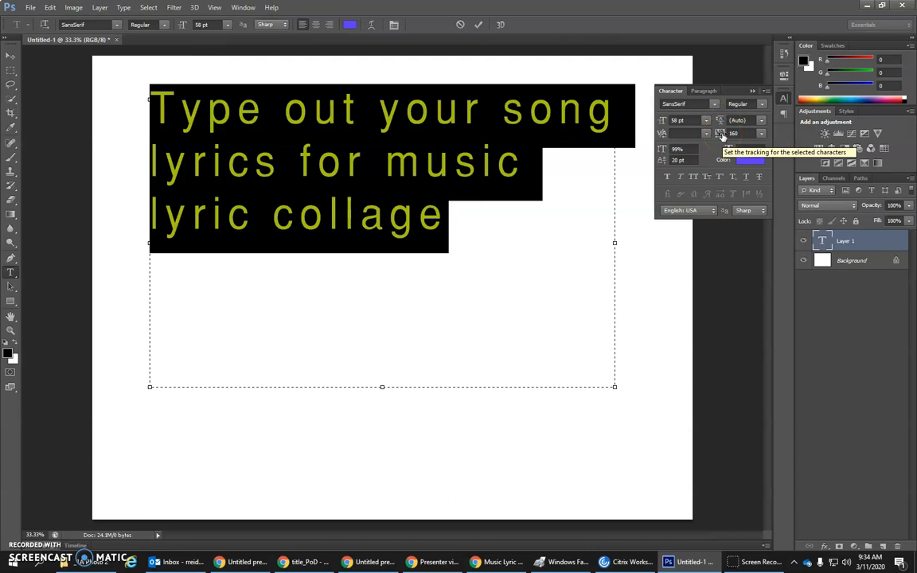
left_click(661, 135)
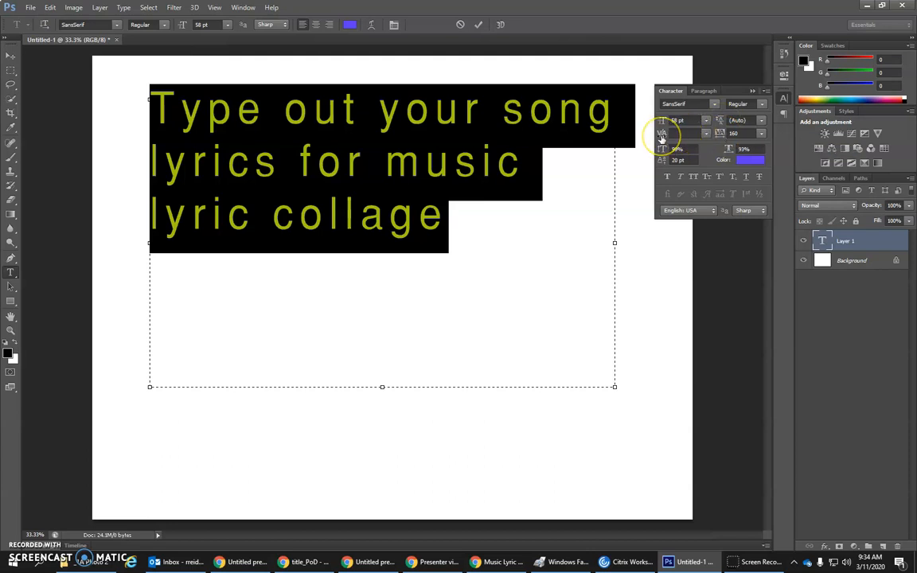
left_click(722, 137)
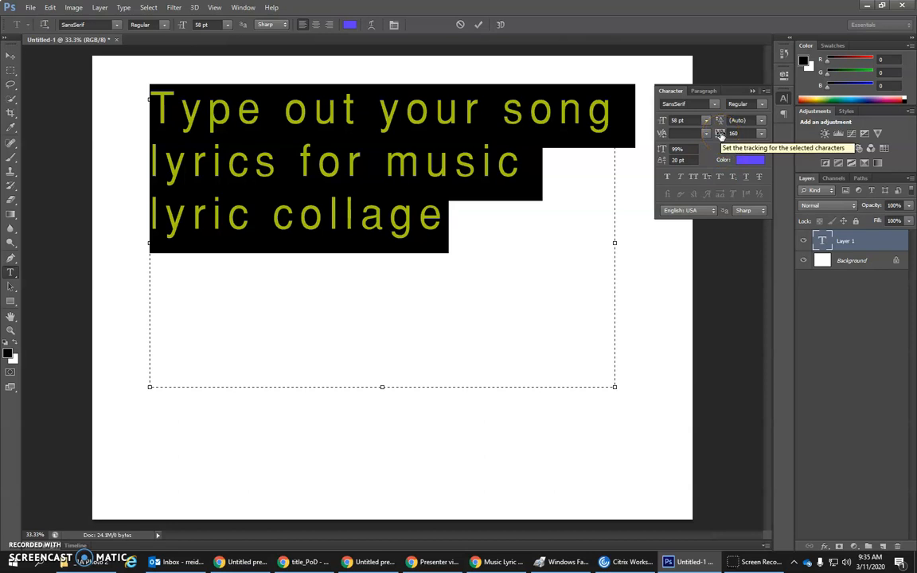
left_click(720, 134)
left_click(663, 135)
left_click(723, 135)
mouse_move(724, 137)
left_mouse_down()
mouse_move(715, 135)
mouse_move(723, 136)
left_mouse_up()
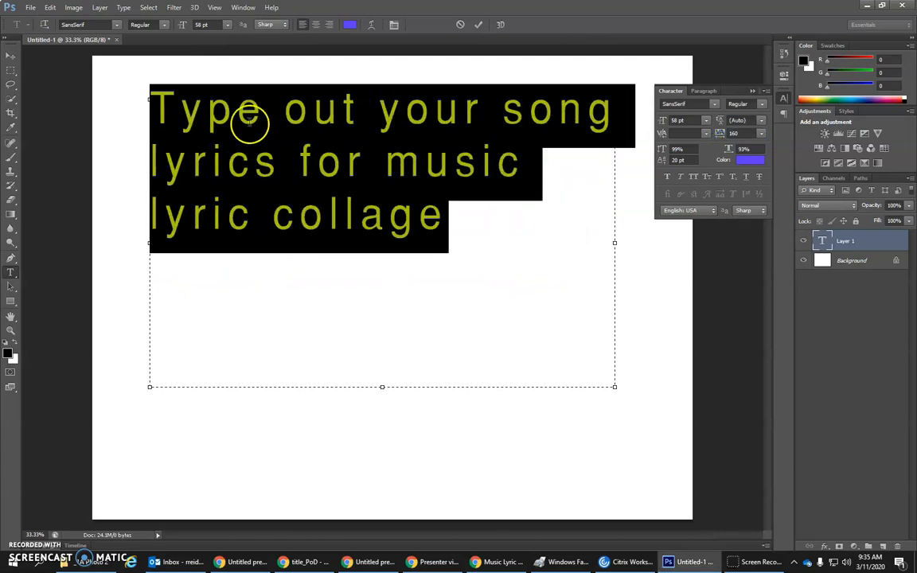
Step: Try the Segoe Script font on the selected text and tighten its tracking first to 80, and further to 40
left_click(714, 104)
left_click(720, 154)
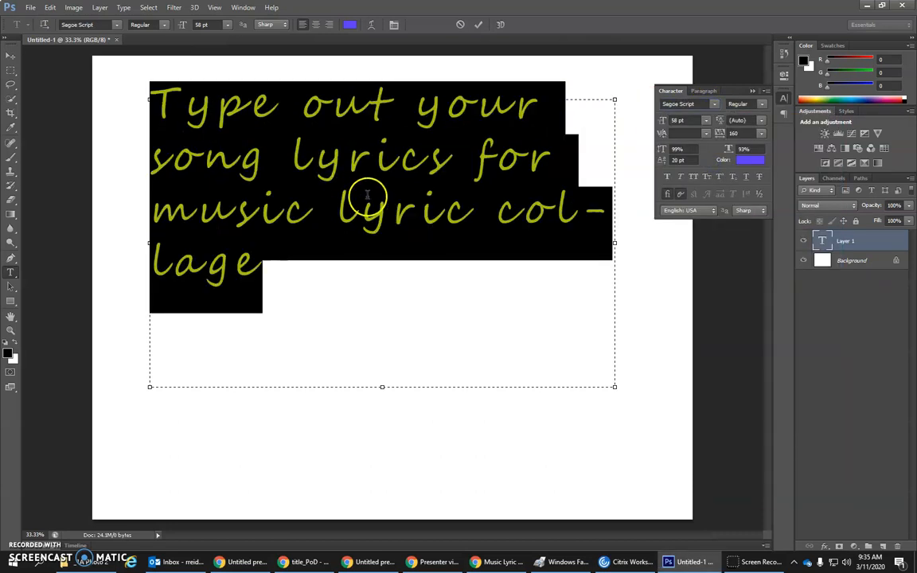
left_click_drag(720, 134, 664, 119)
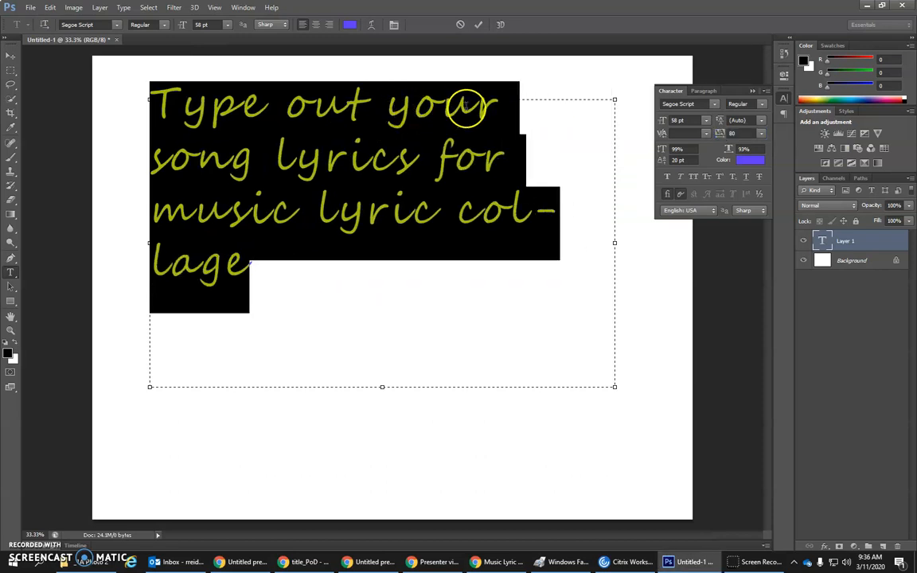
left_click_drag(712, 144, 705, 104)
Step: Change the text's font to Sitka and enlarge its scale, vertically to 128% and horizontally until the letters are clearly wider
left_click(713, 104)
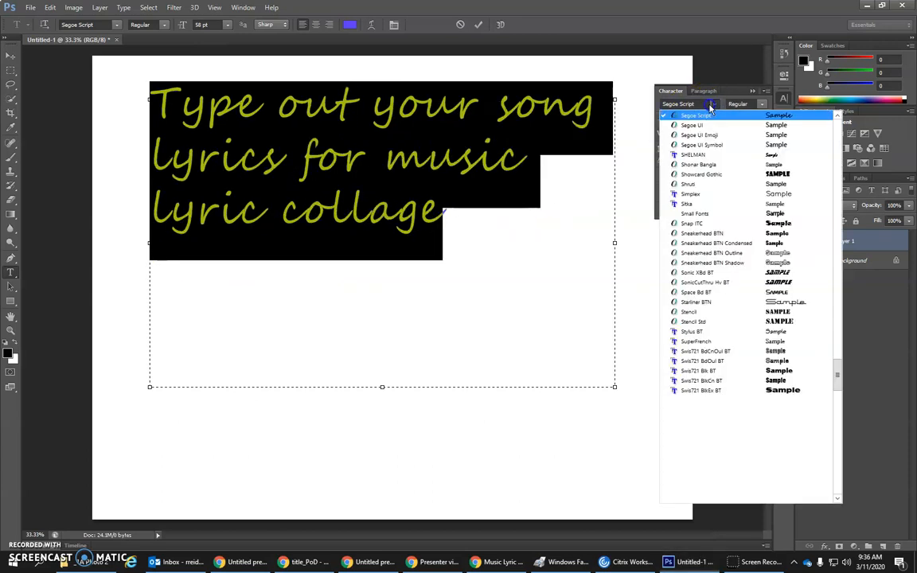
left_click(717, 204)
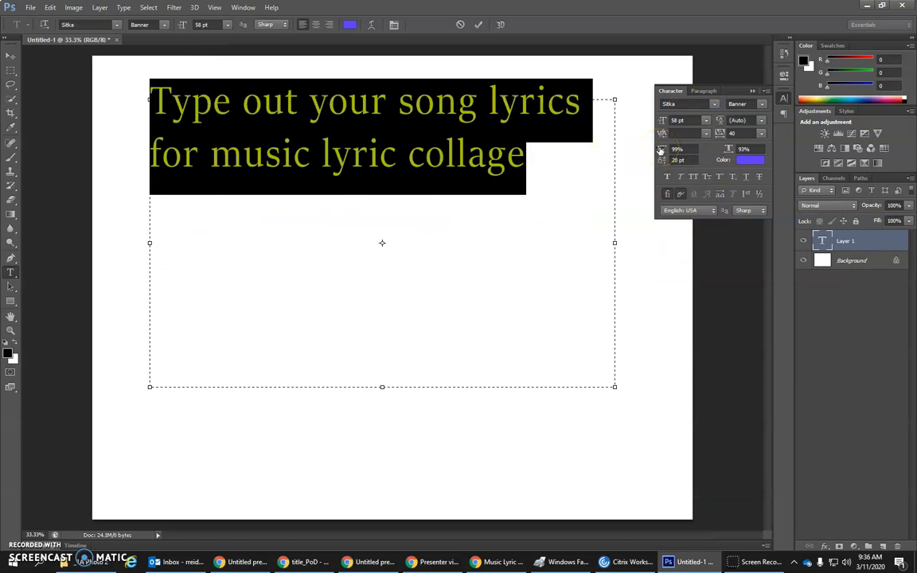
left_click_drag(661, 151, 676, 150)
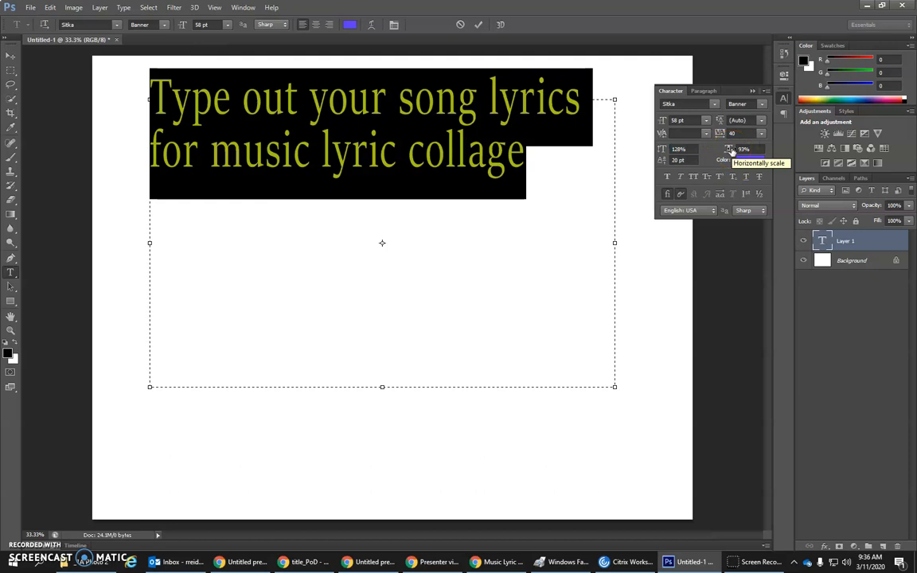
left_click_drag(727, 149, 746, 150)
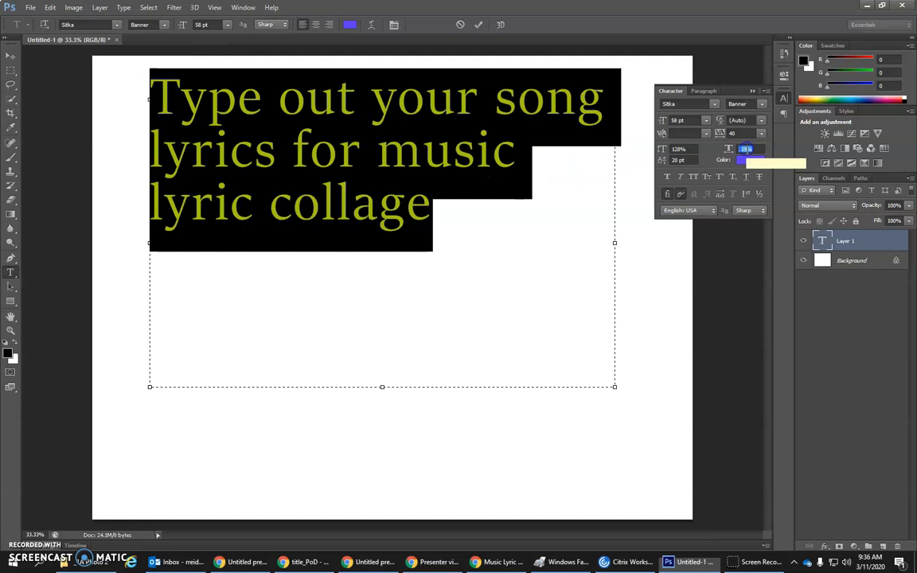